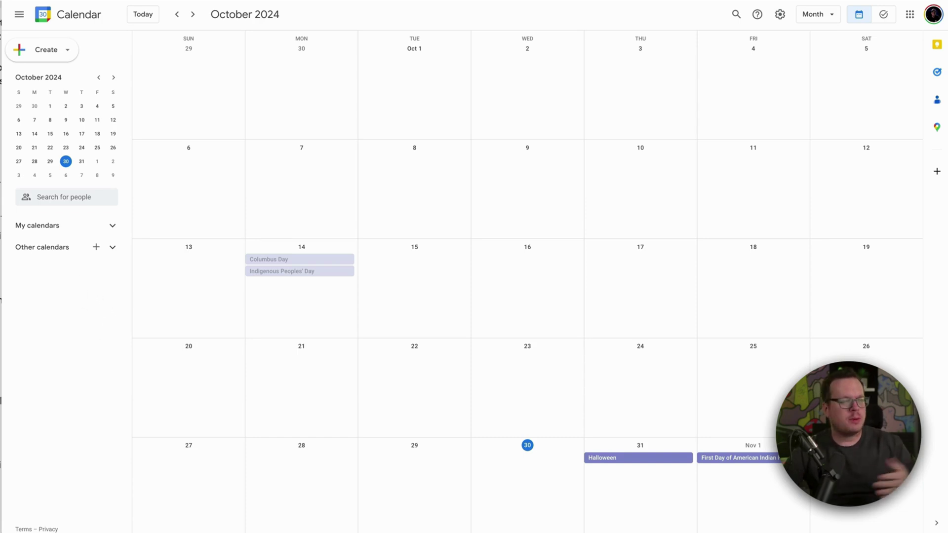
Create a new appointment schedule with 30-minute slots and Friday marked unavailable.
click(65, 59)
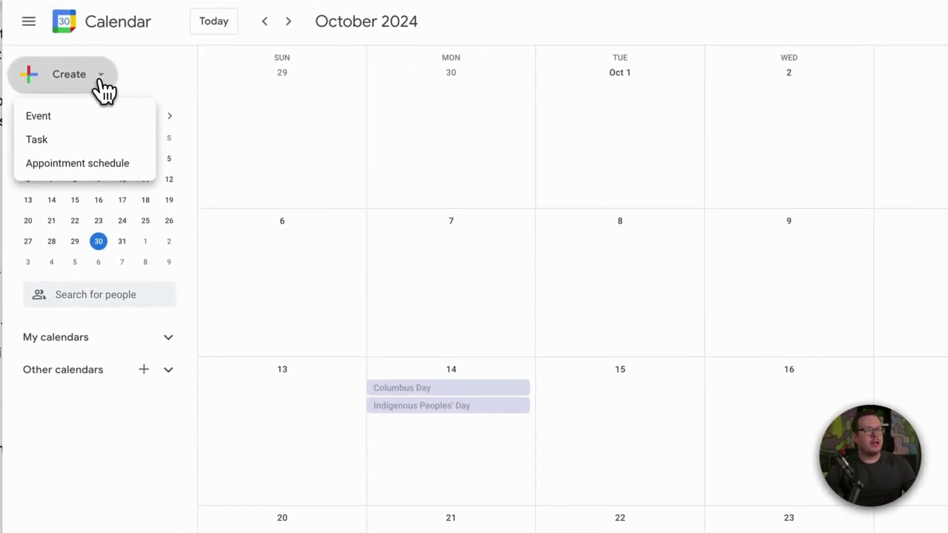
click(122, 176)
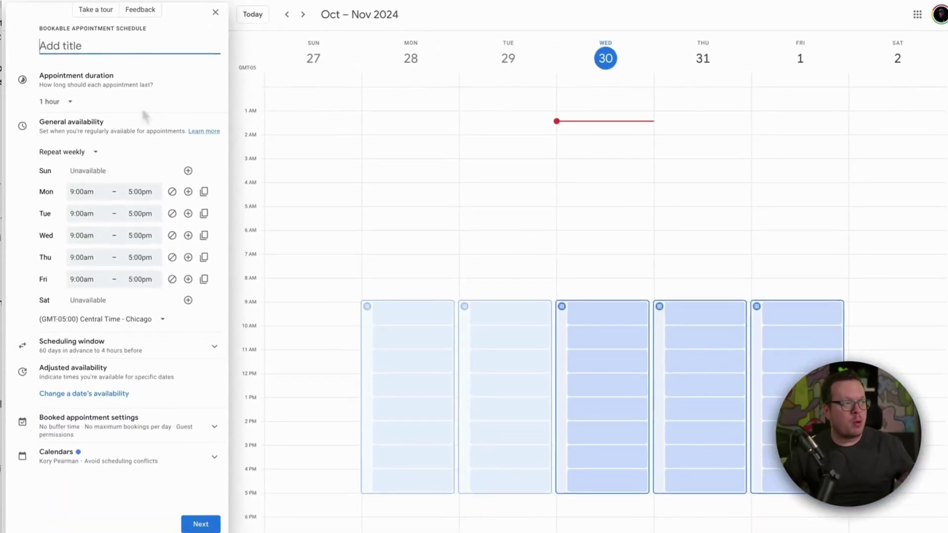
text(Ther)
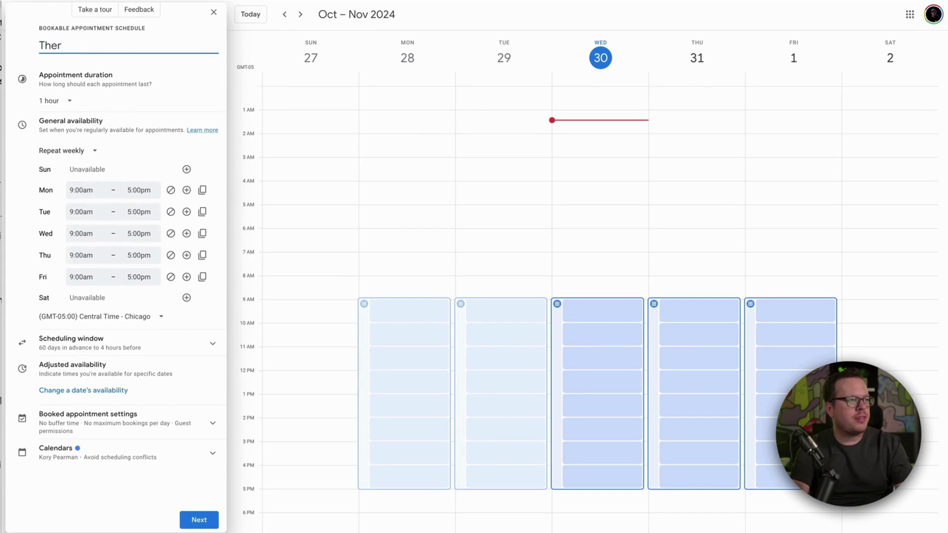
text(apy Session 30-min)
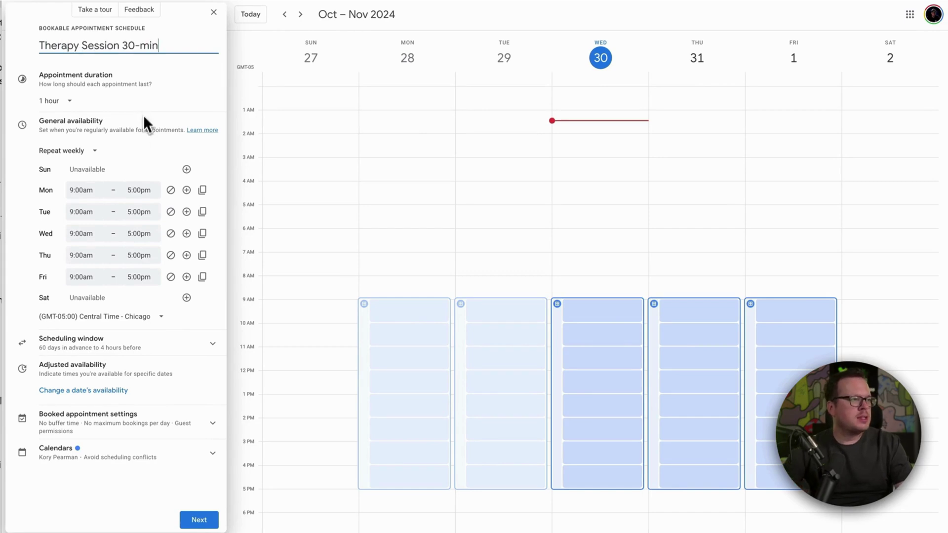
click(54, 102)
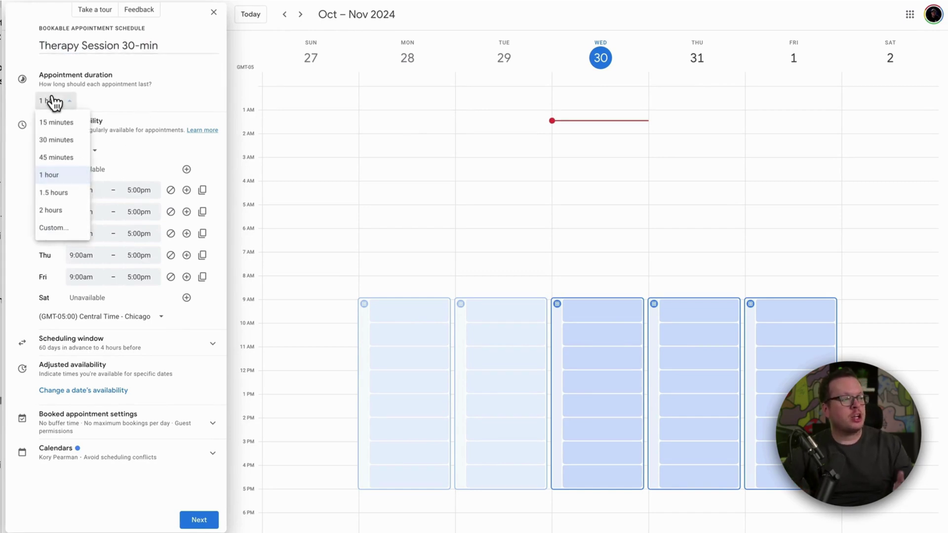
click(59, 141)
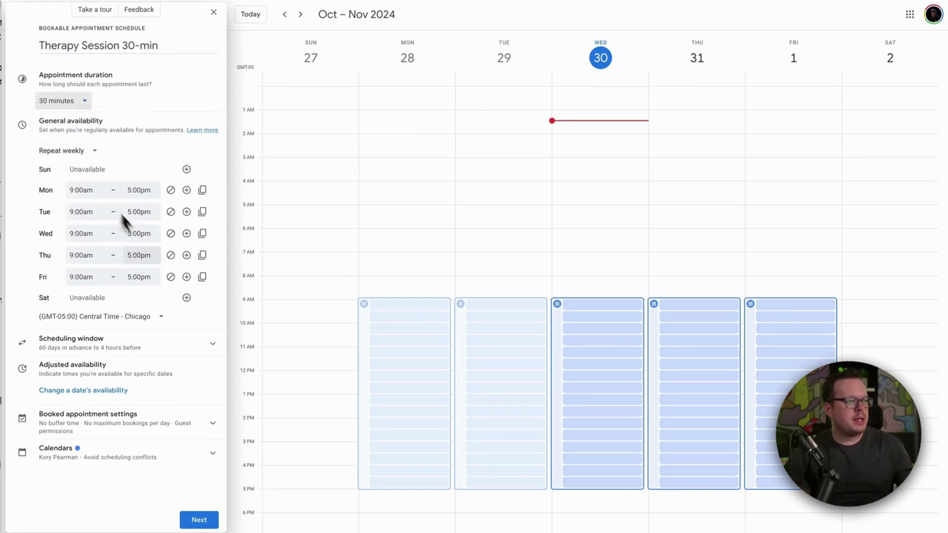
click(171, 278)
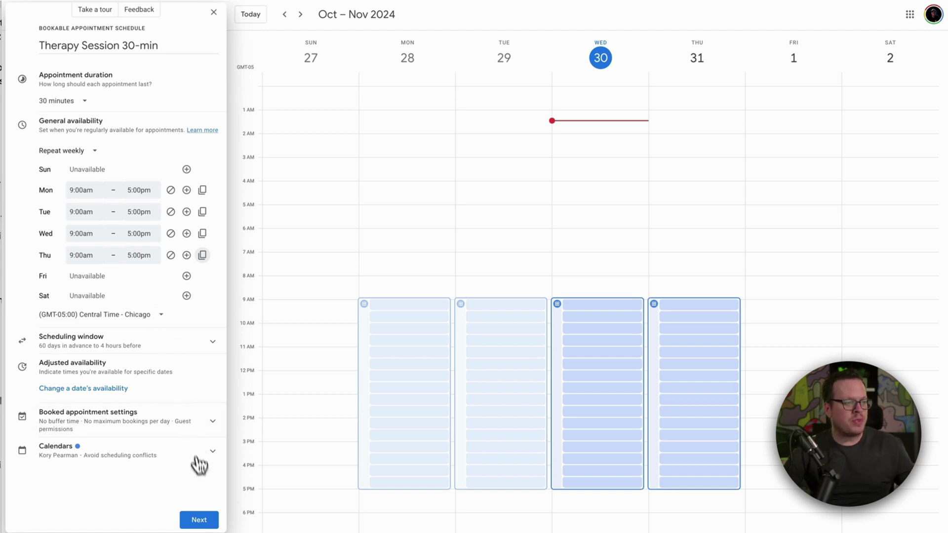
Continue past the booking page settings and save the Therapy Session 30-min schedule.
click(199, 521)
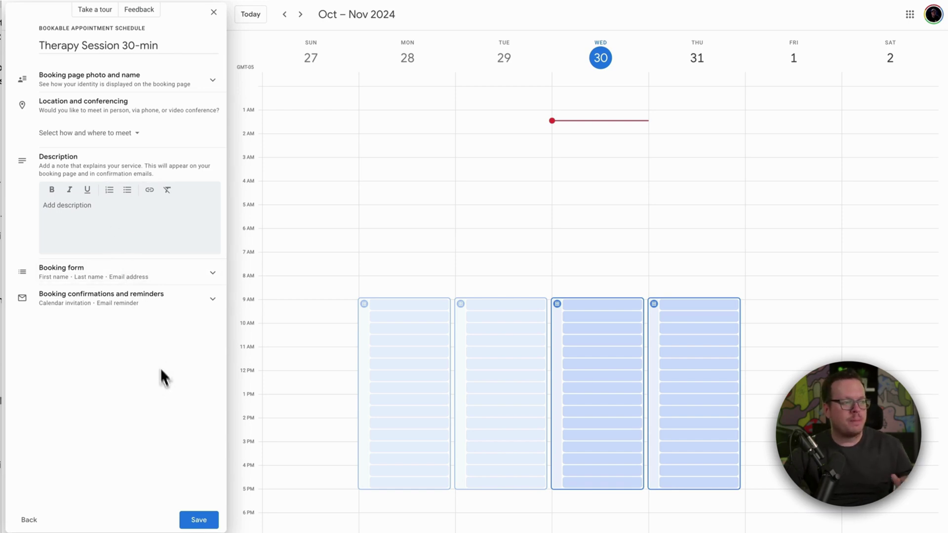
click(202, 521)
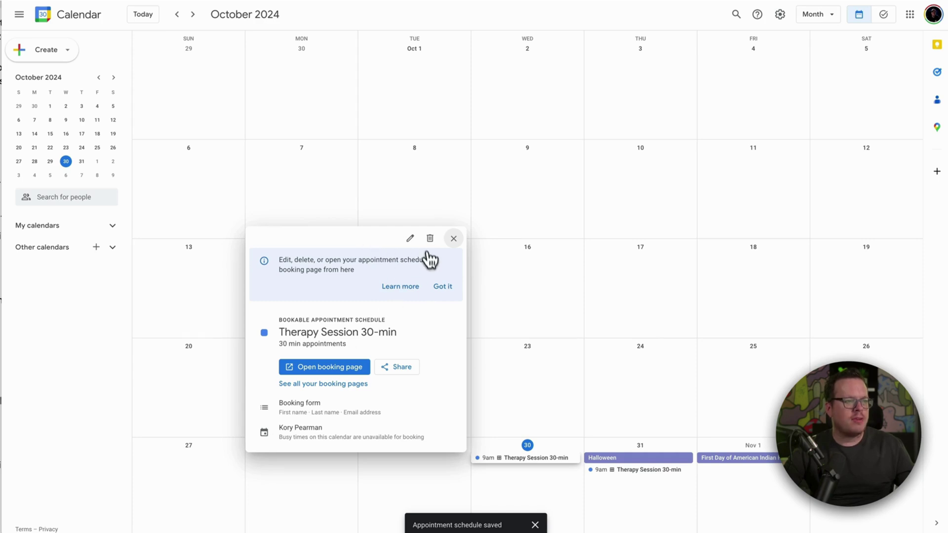
click(443, 289)
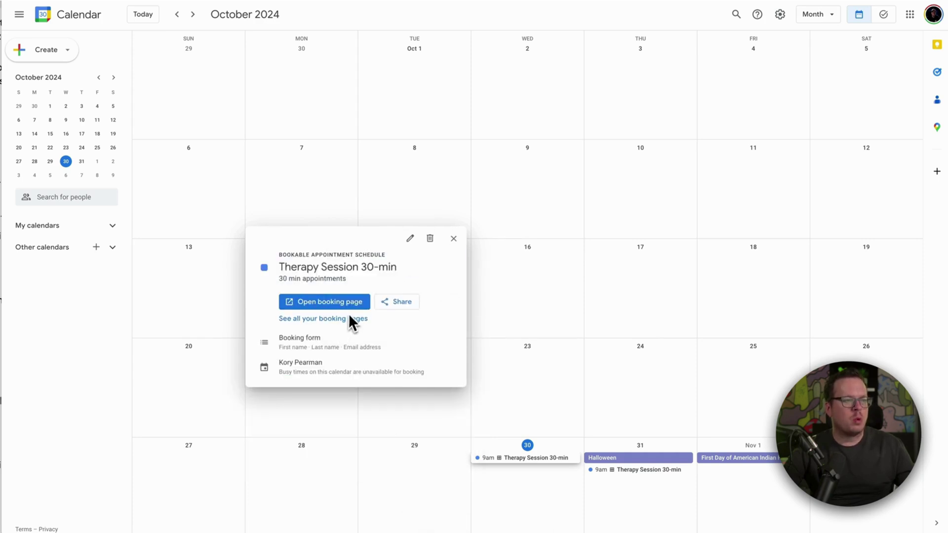
Copy the schedule's booking page link from the Share options.
click(401, 305)
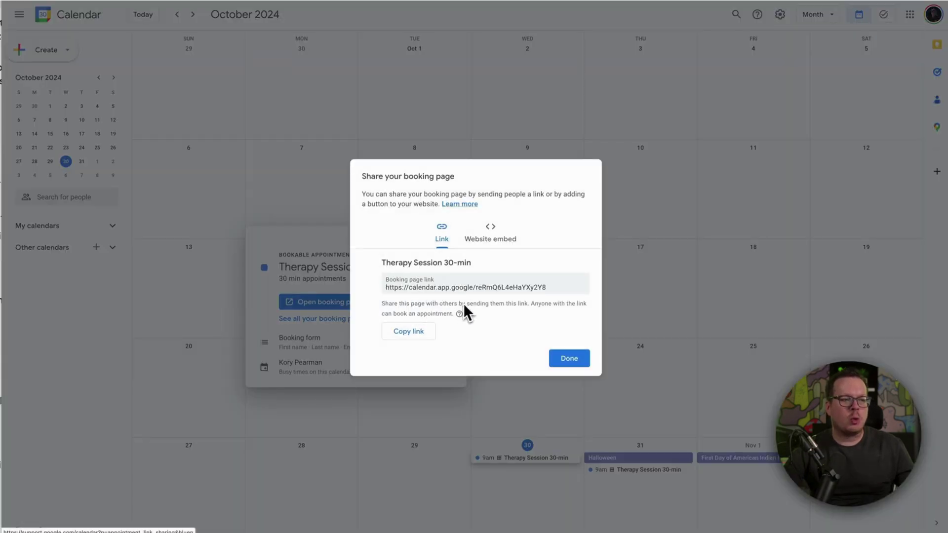
click(417, 343)
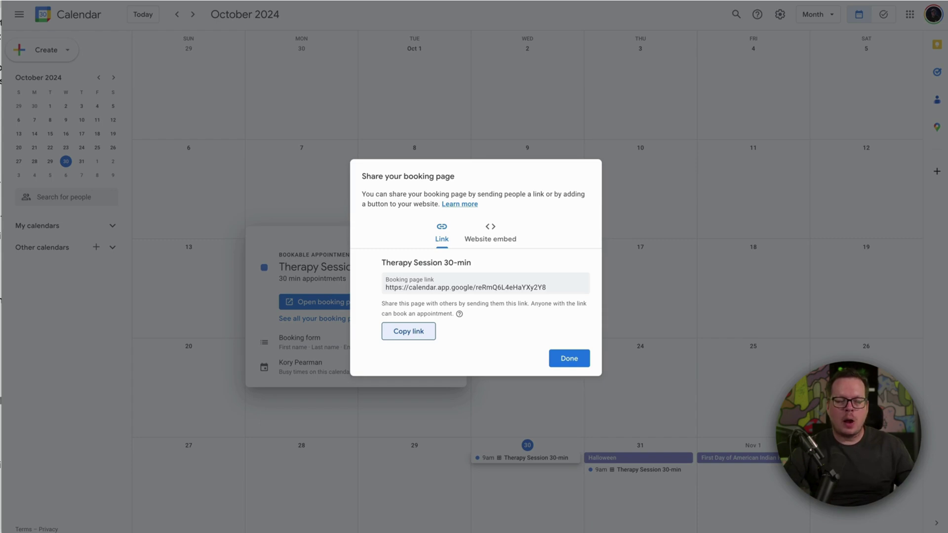
key(Return)
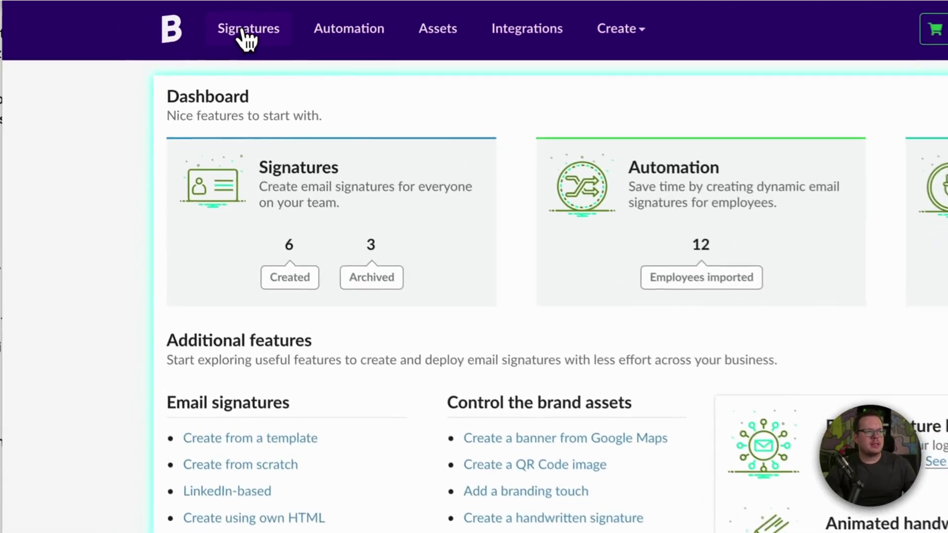
Go to the Signatures list and start editing the Therapist signature.
click(166, 21)
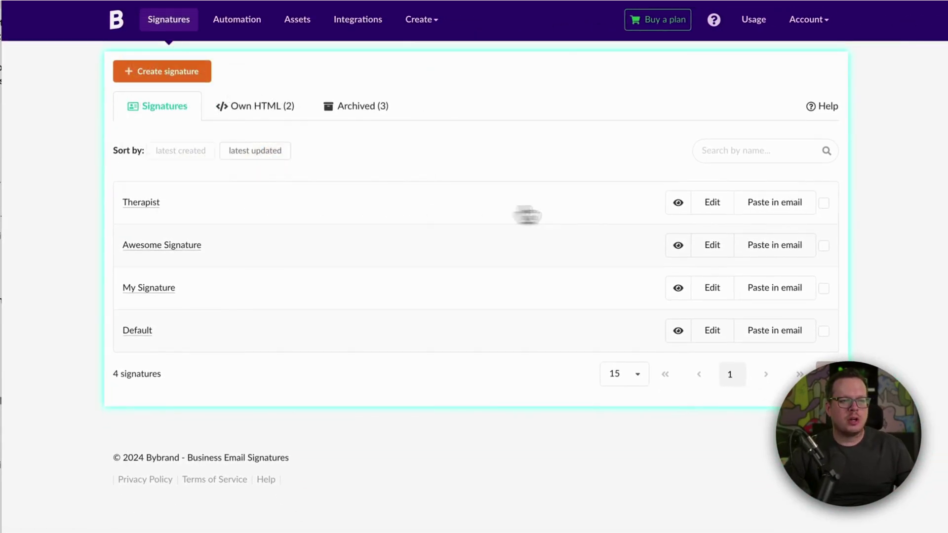
click(716, 211)
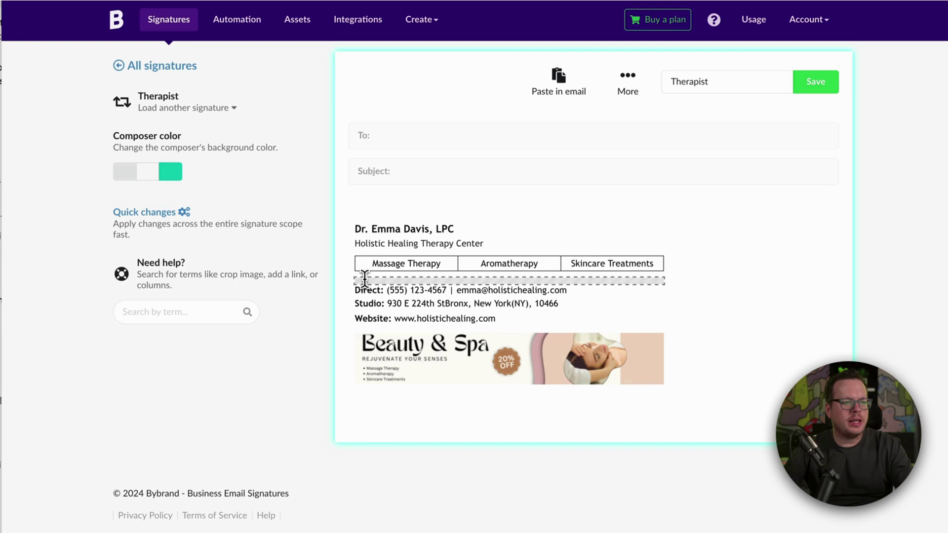
Add a simple text row under the services table and clear its placeholder text.
click(364, 274)
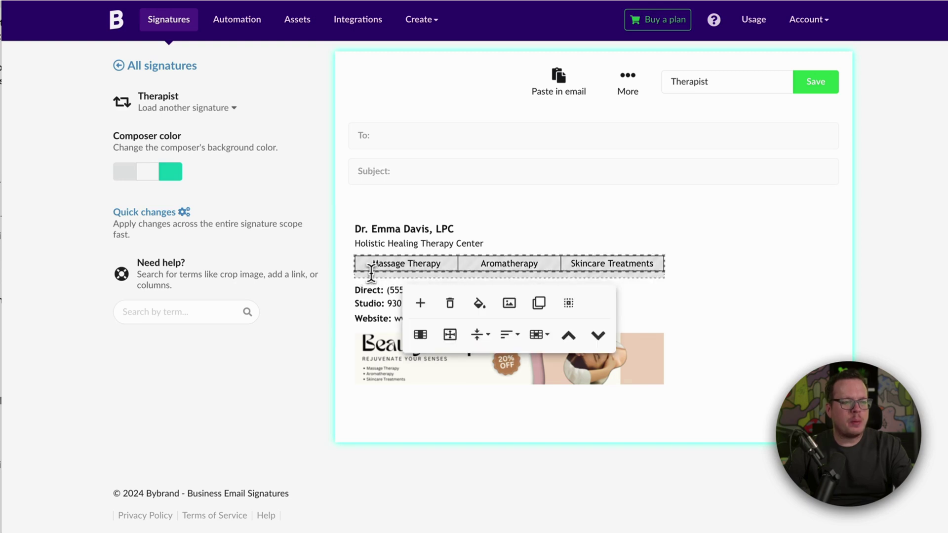
click(421, 307)
click(407, 303)
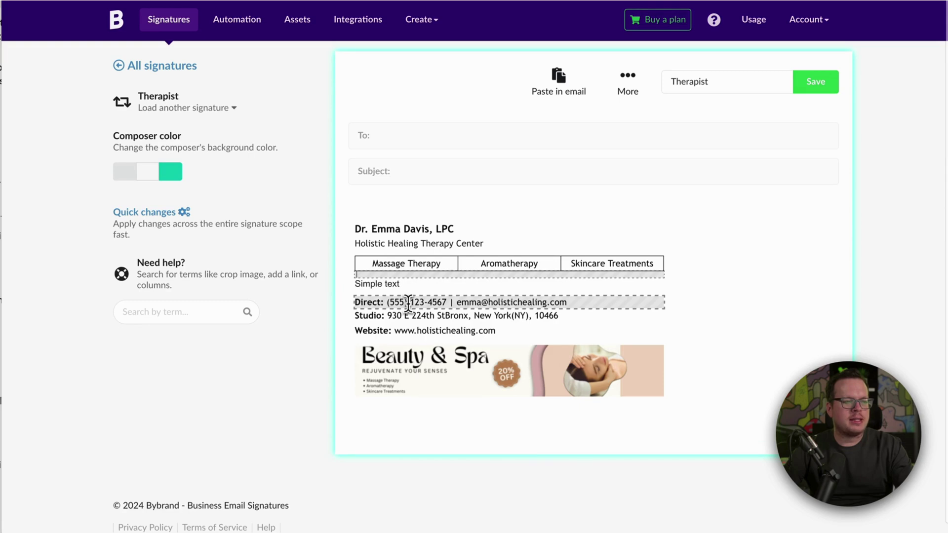
drag(356, 284, 378, 286)
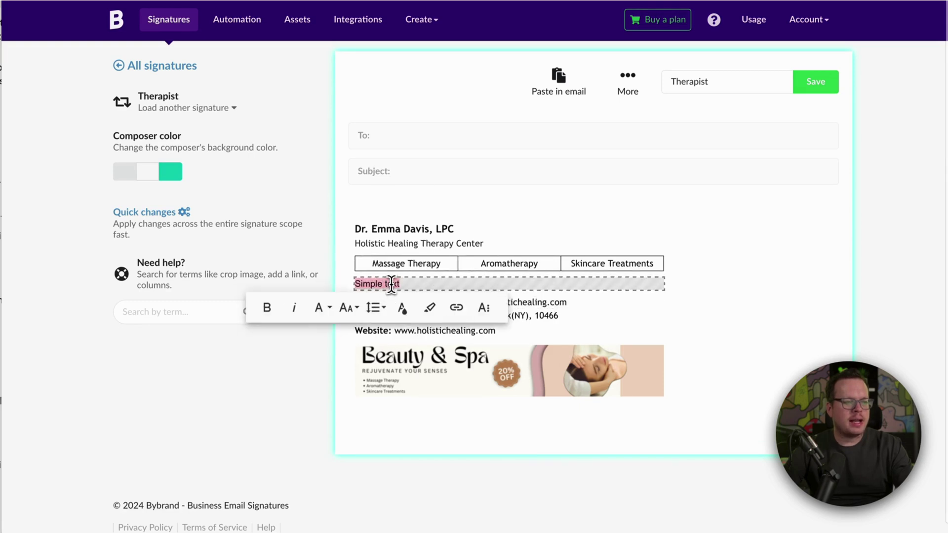
key(BackSpace)
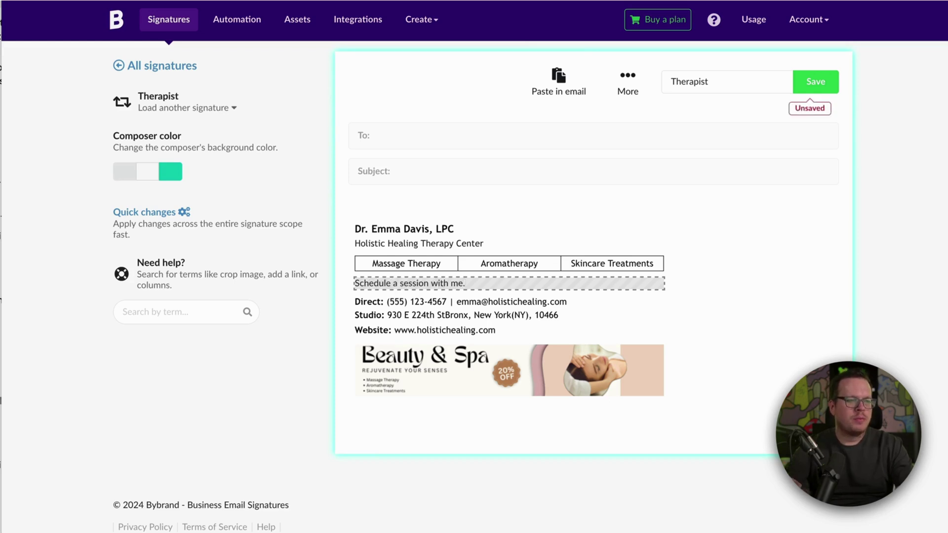
Link the 'Schedule a session with me.' line to the pasted Google Calendar booking URL.
triple_click(440, 285)
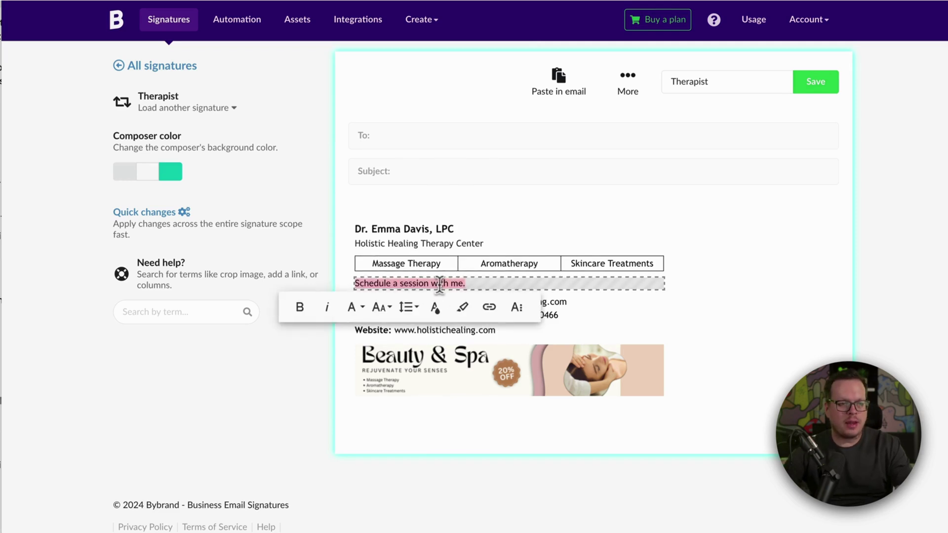
click(489, 310)
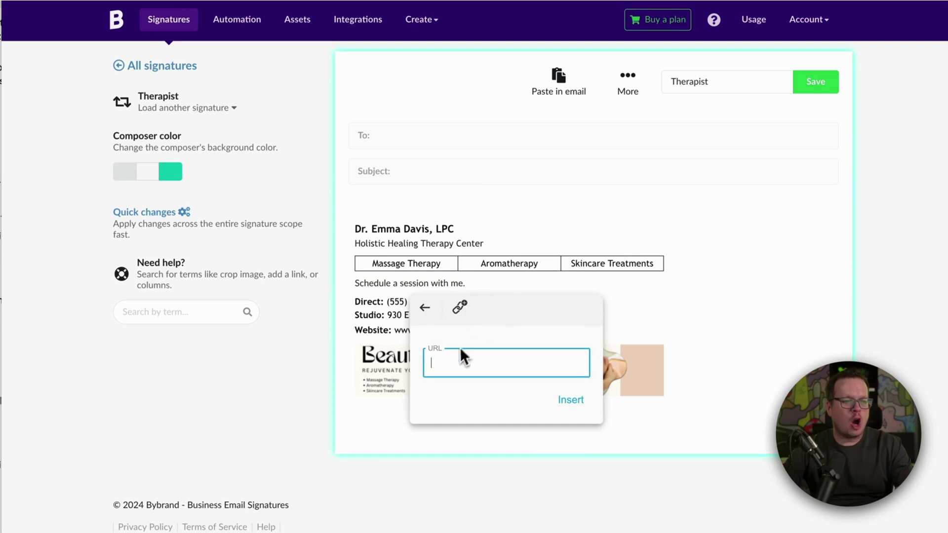
key(super+v)
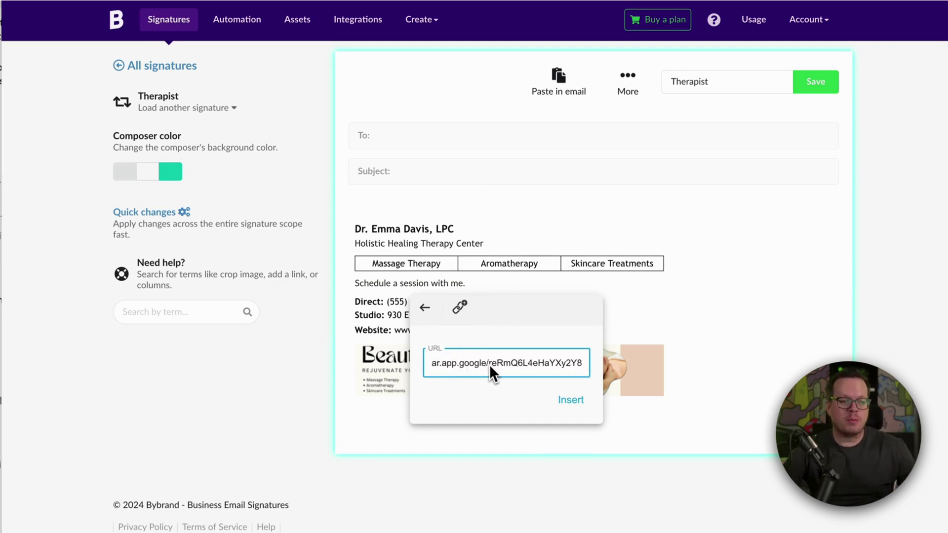
click(575, 406)
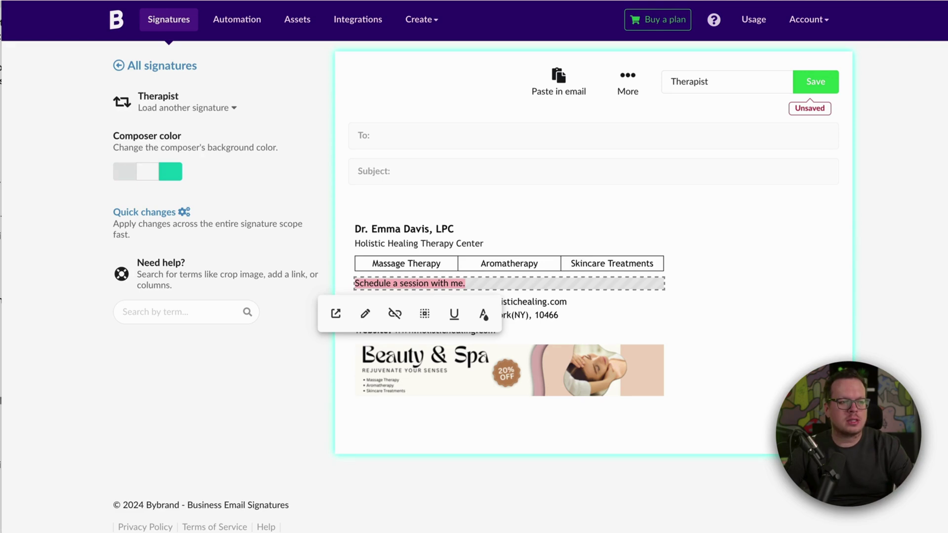
Style the 'Schedule a session with me.' link as underlined blue text.
click(730, 328)
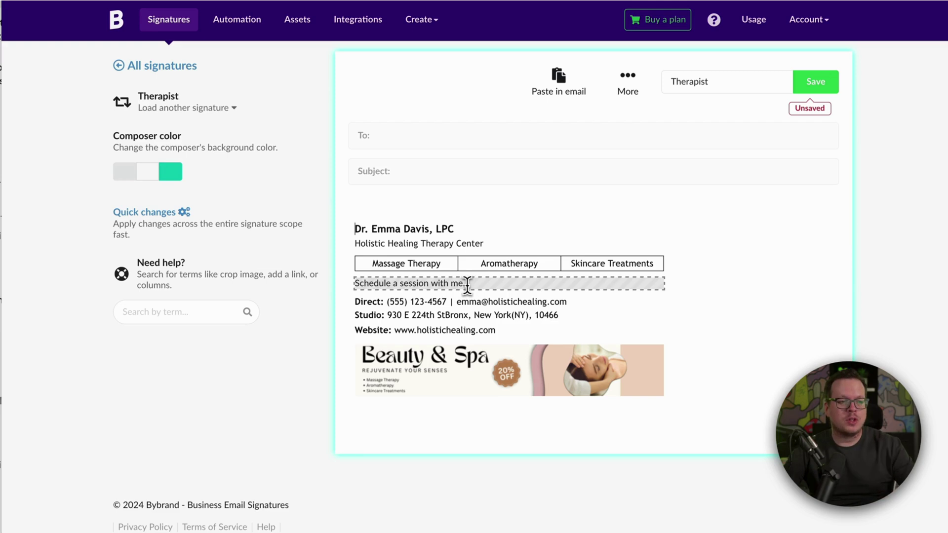
click(451, 284)
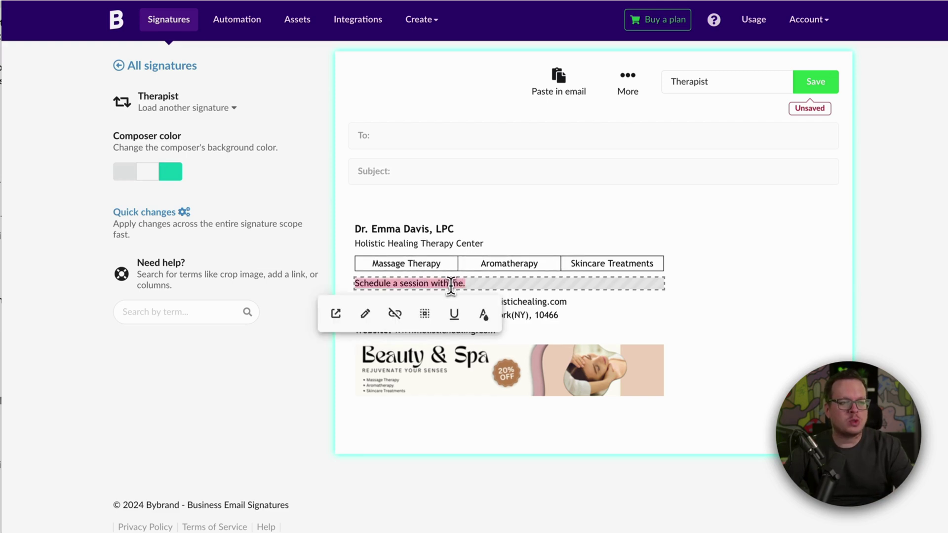
click(455, 313)
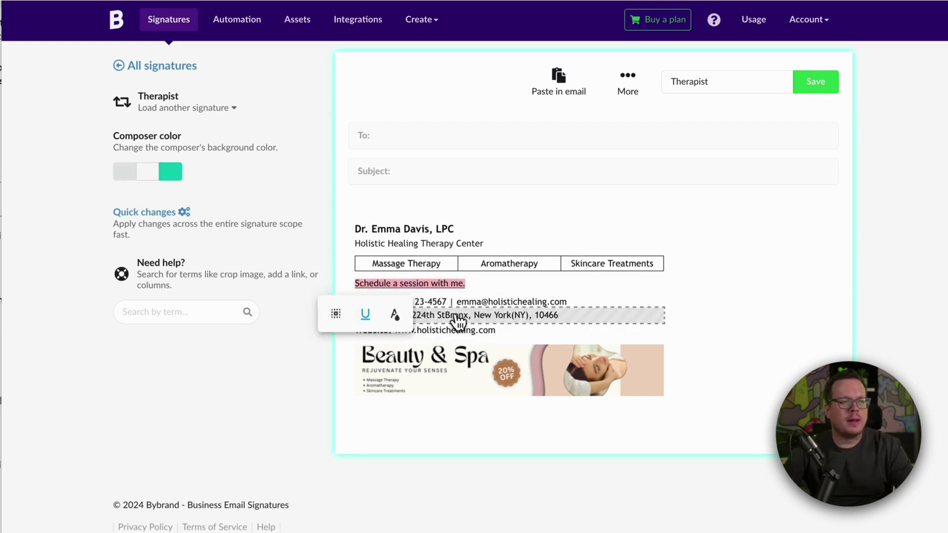
click(394, 314)
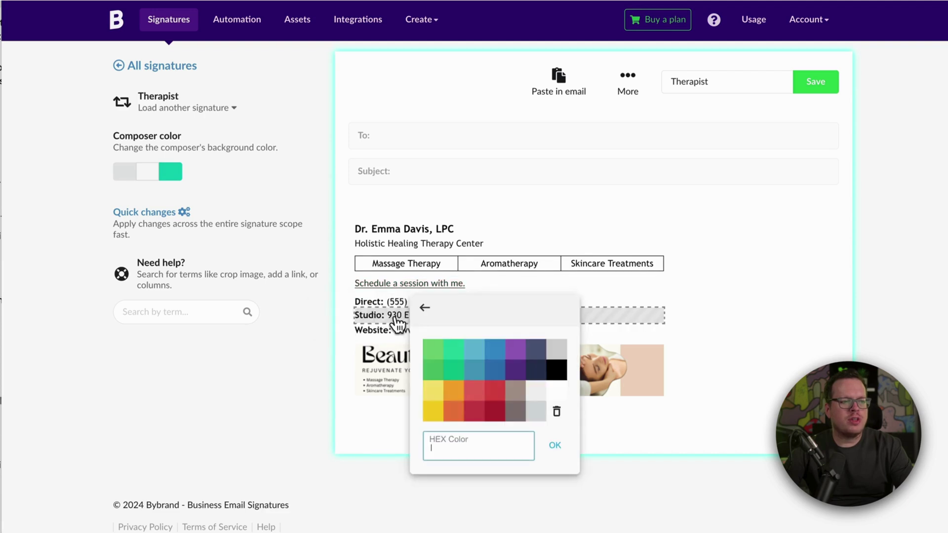
click(482, 351)
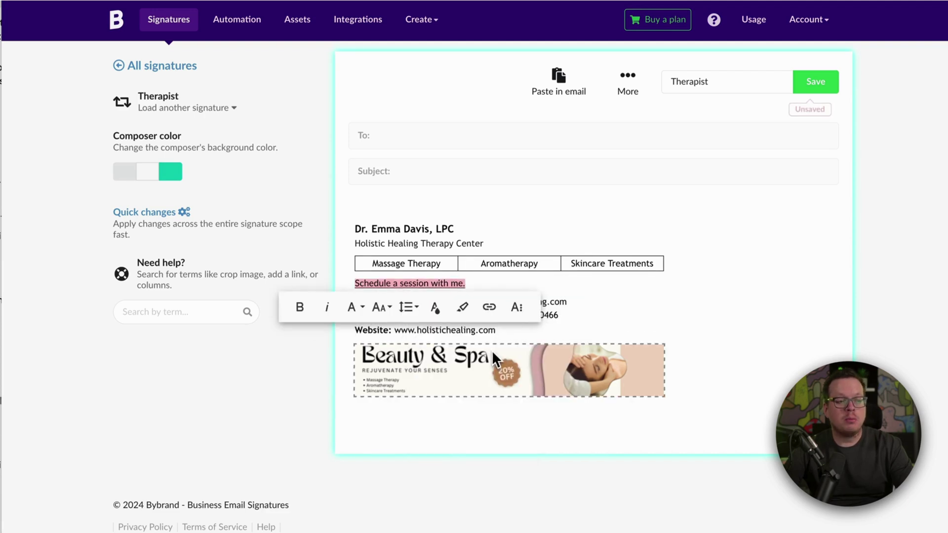
click(305, 382)
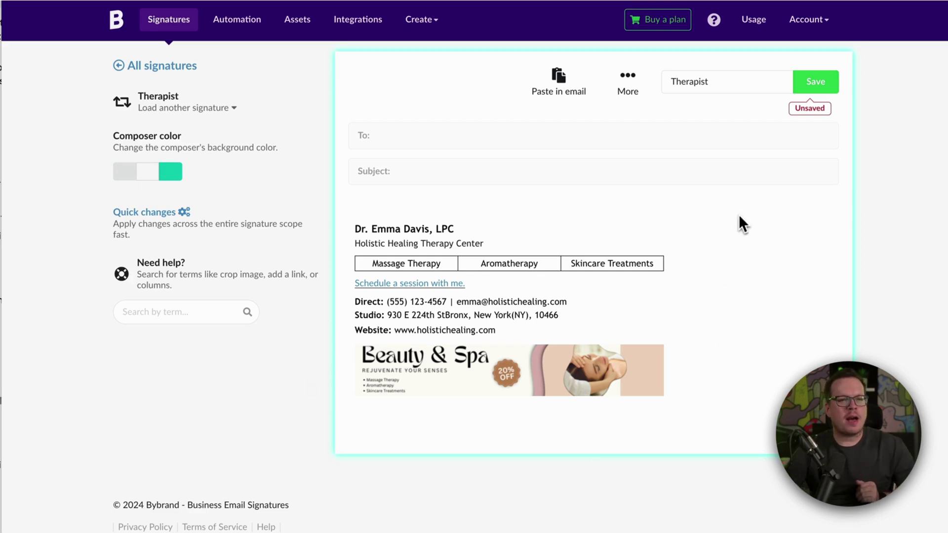
Save the Therapist signature and bring up its Quick preview in a sample email.
click(809, 84)
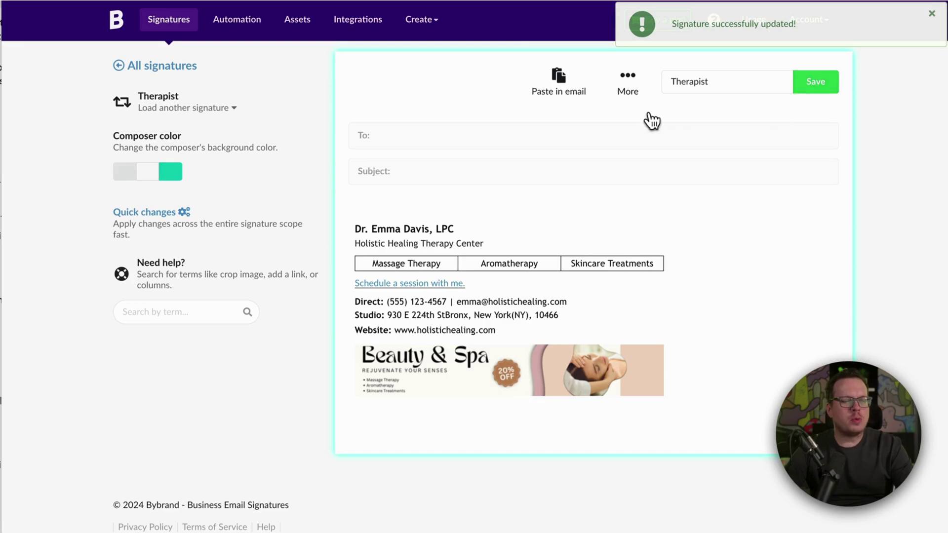
click(629, 85)
click(658, 176)
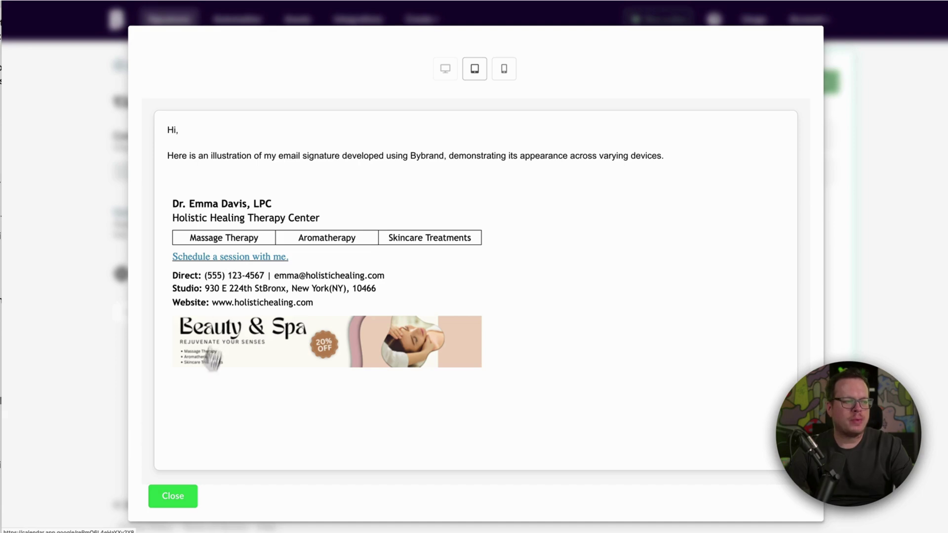
Insert the calendar icon from the image gallery into the schedule link row.
click(177, 501)
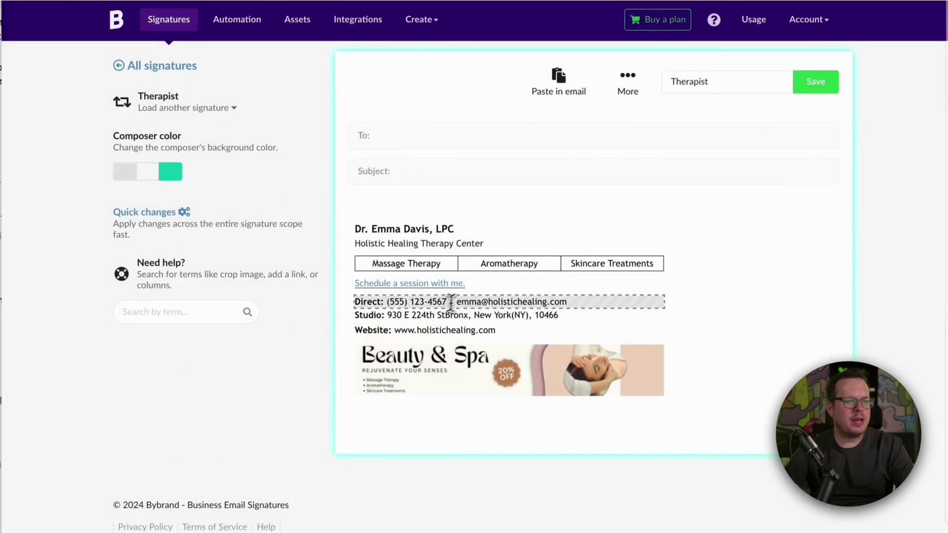
click(474, 283)
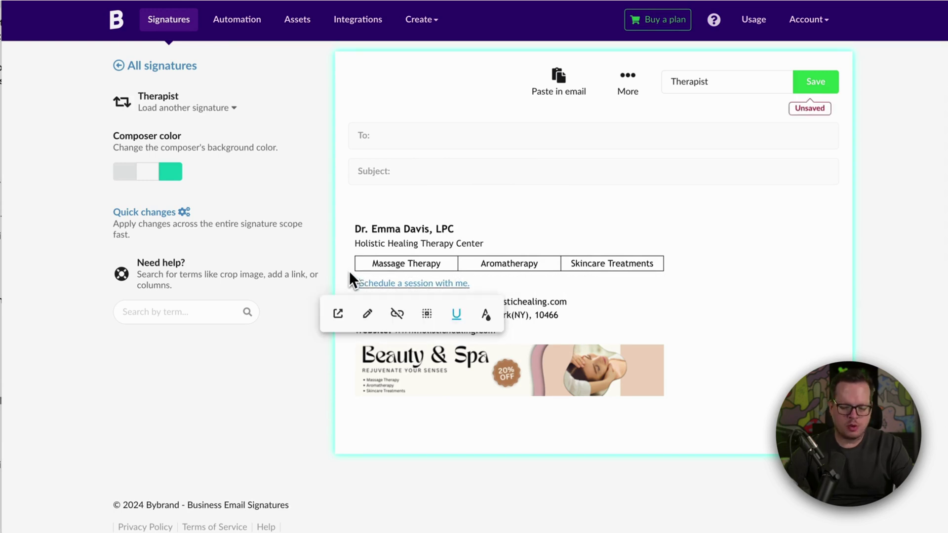
click(356, 284)
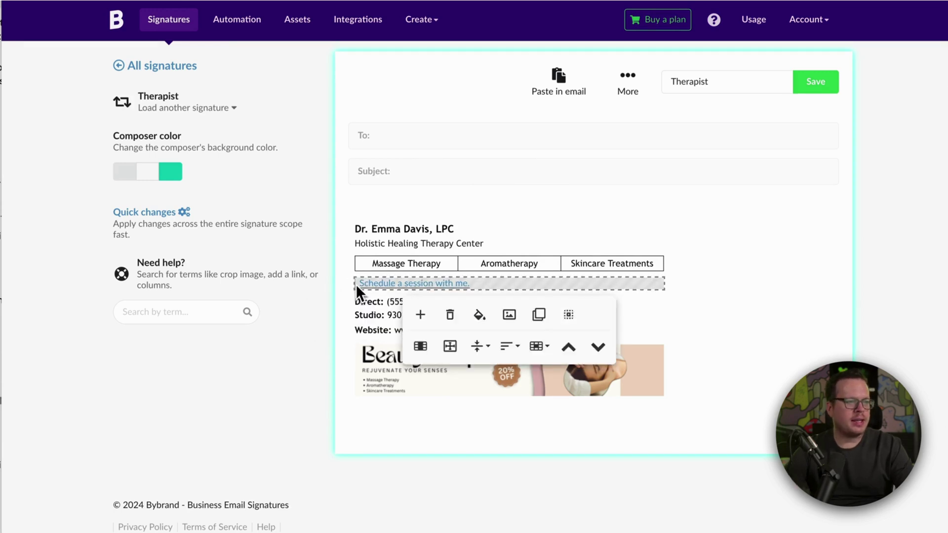
click(506, 316)
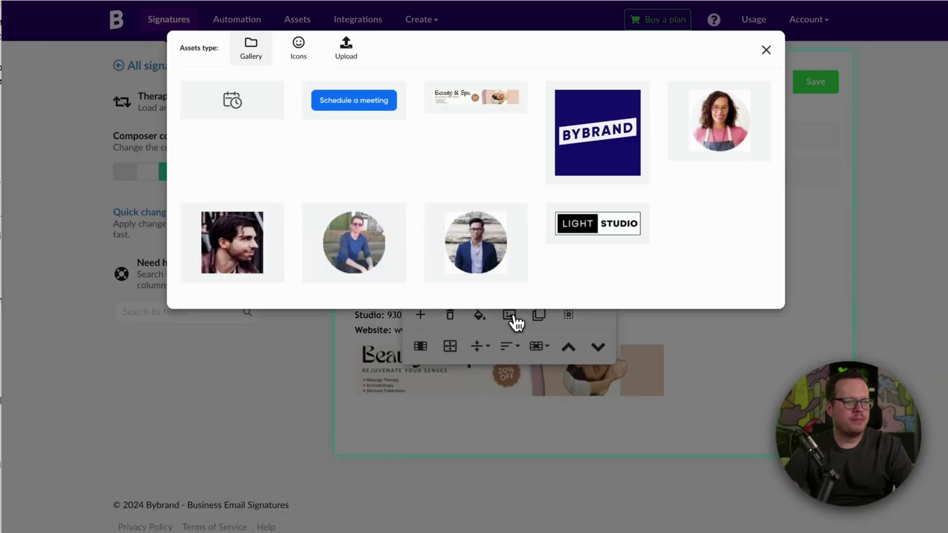
click(242, 126)
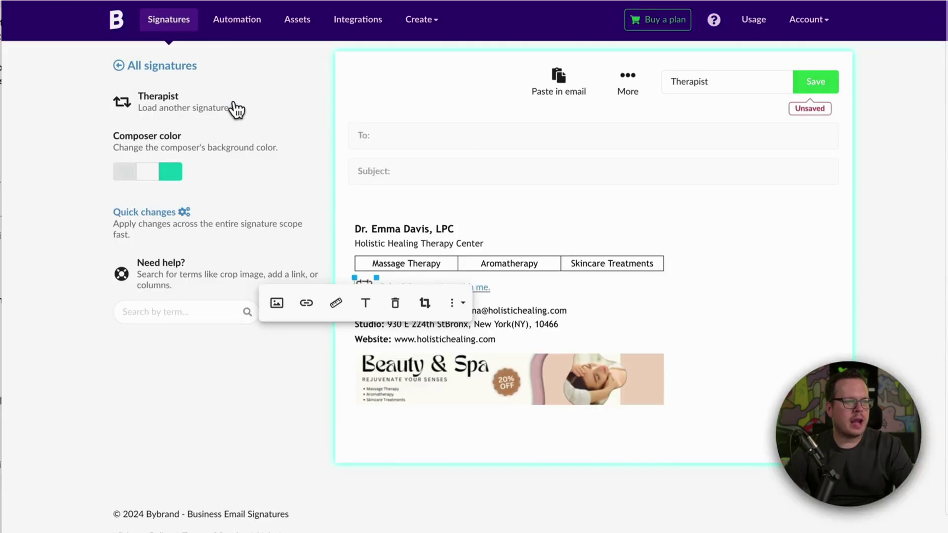
Shrink the calendar icon slightly so it sits neatly in front of the link.
click(651, 327)
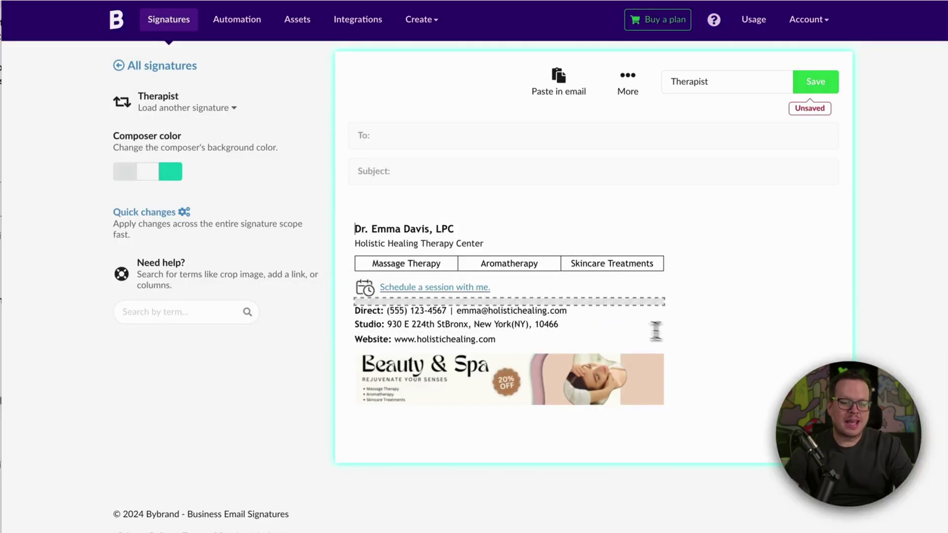
click(364, 292)
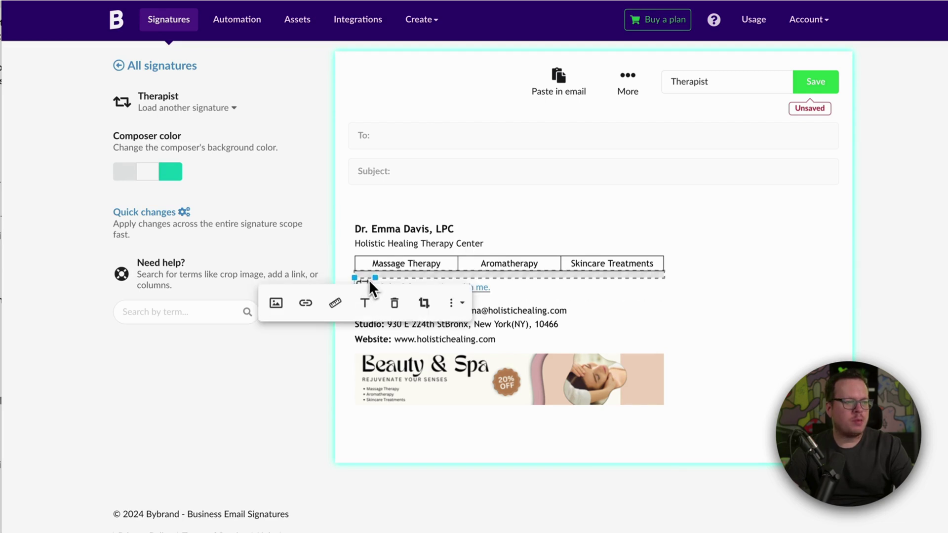
drag(374, 276, 368, 282)
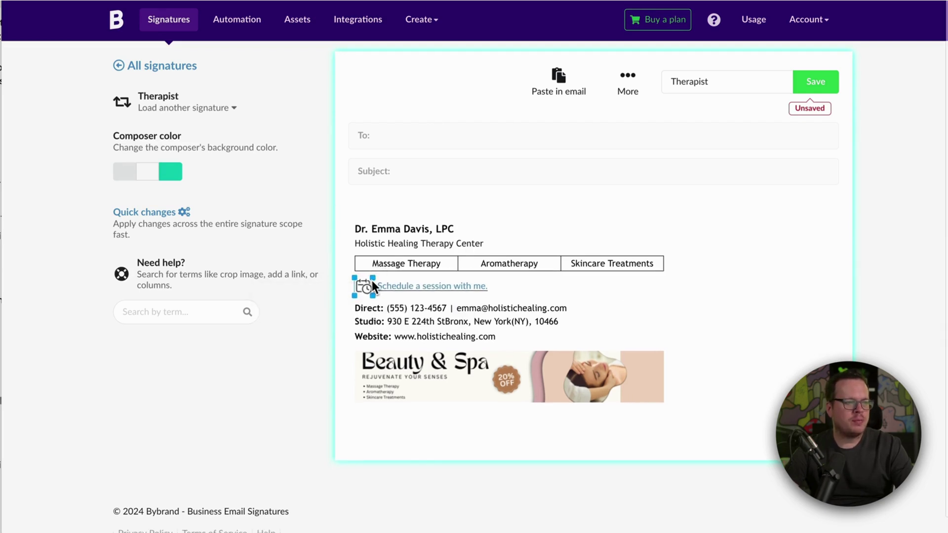
click(306, 374)
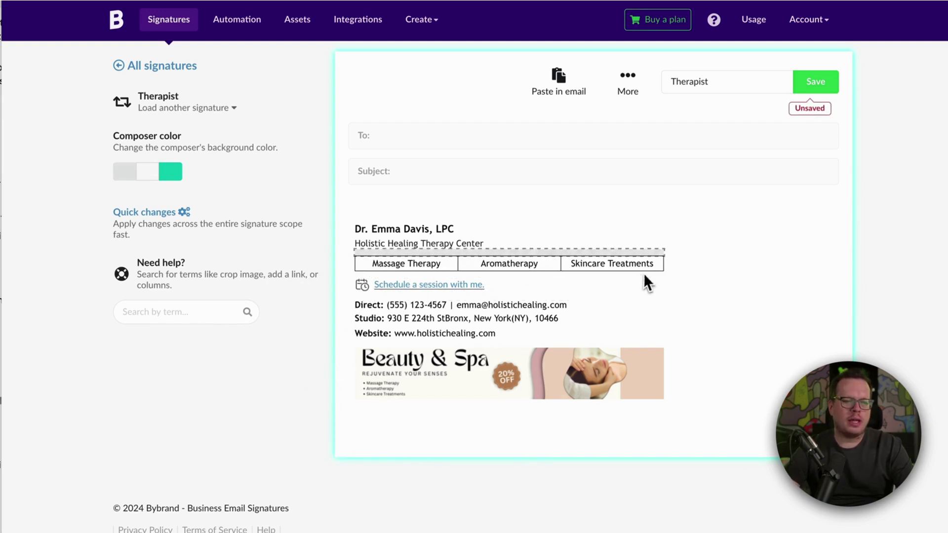
Save the signature, then delete the schedule link text and its row.
click(816, 89)
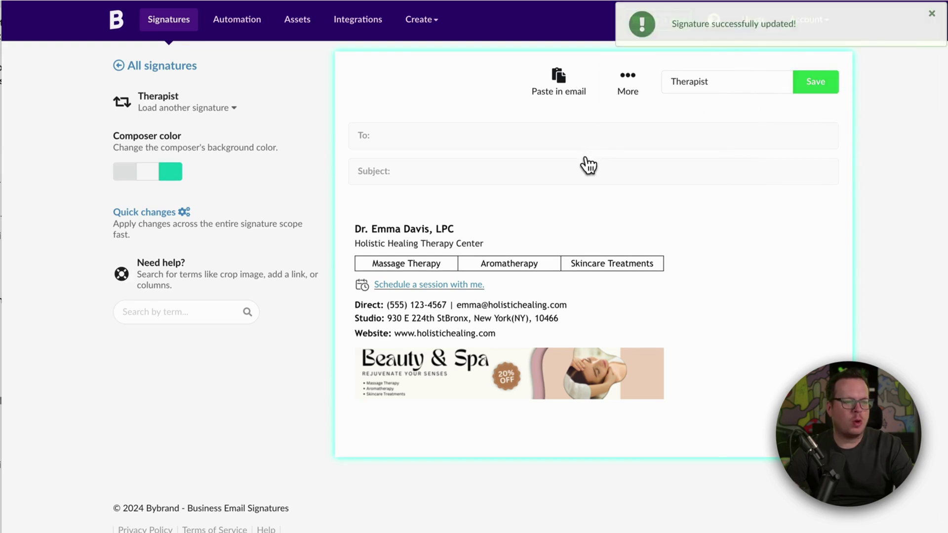
click(500, 286)
drag(504, 288, 443, 291)
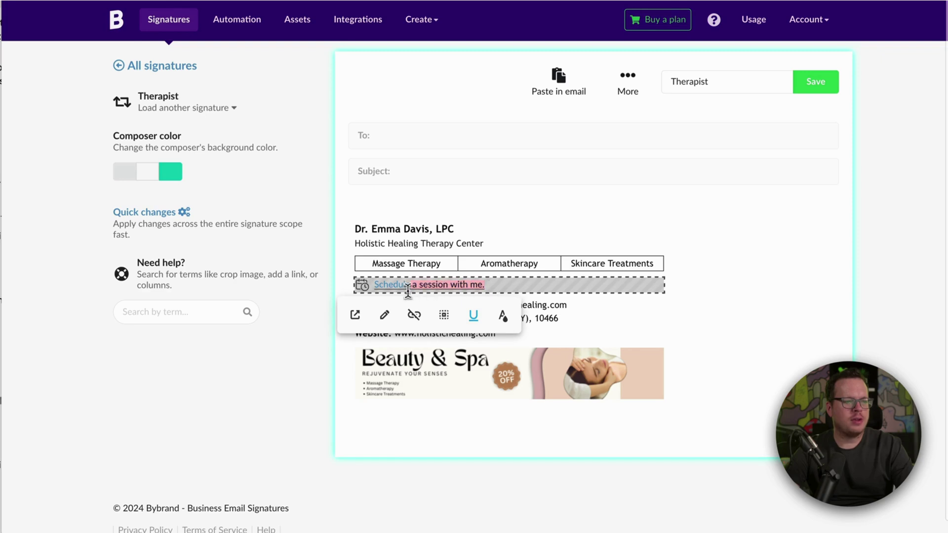
drag(380, 289, 373, 290)
key(BackSpace)
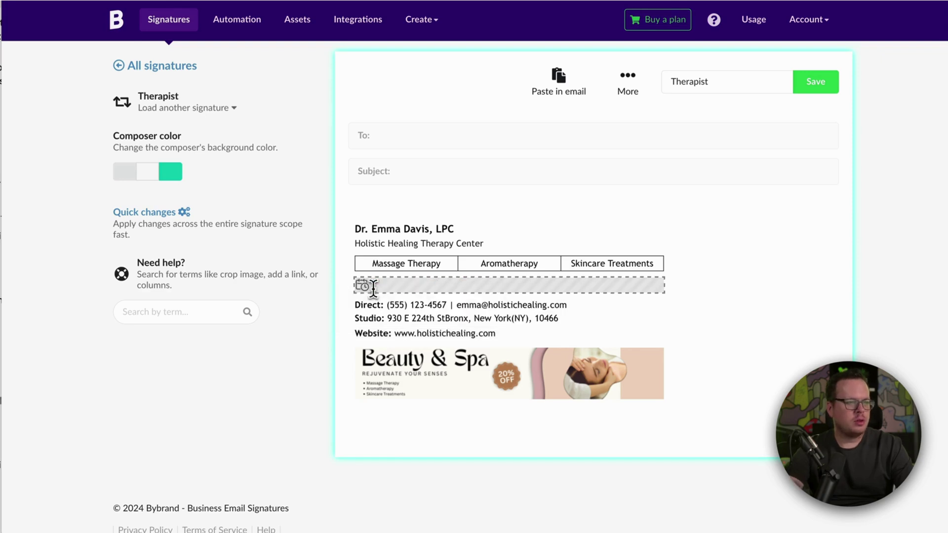
key(BackSpace)
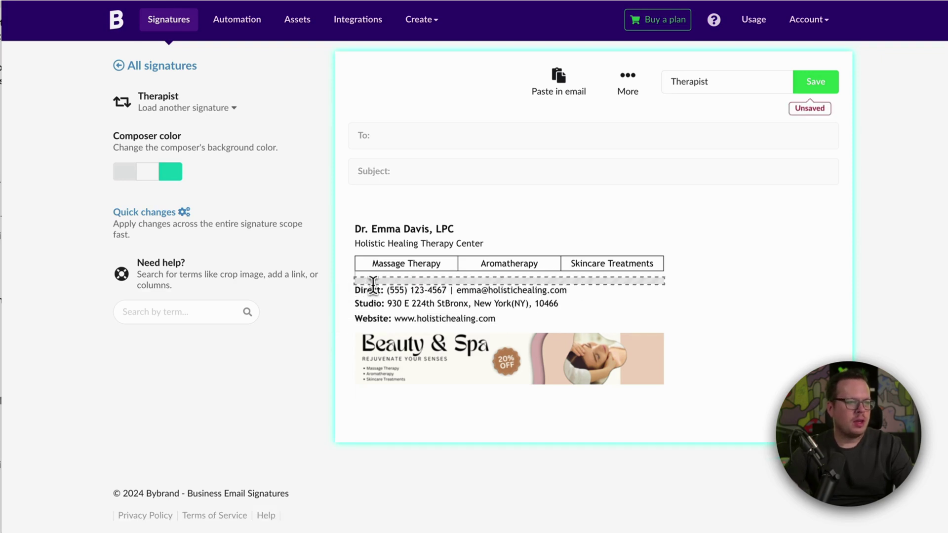
Add a new empty text row under the services table and bring up its image gallery.
click(363, 274)
click(419, 299)
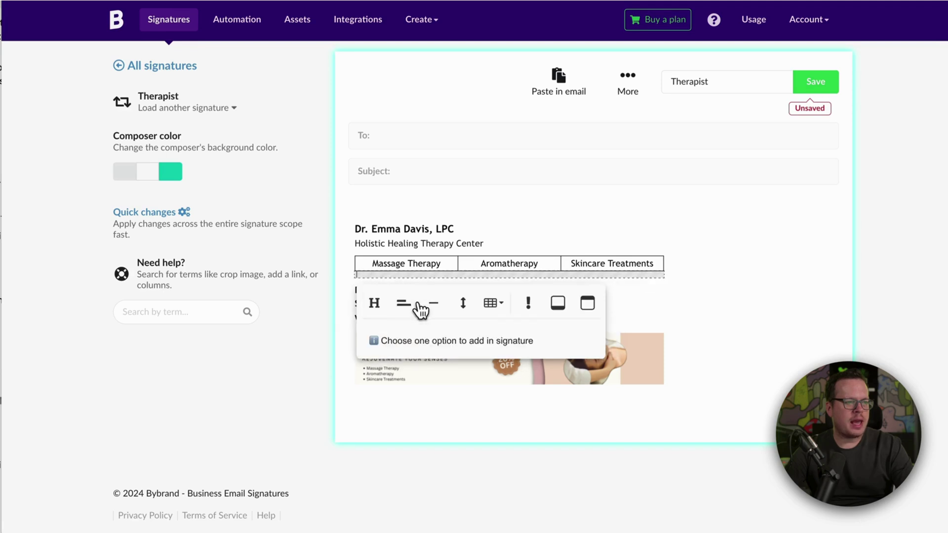
click(404, 304)
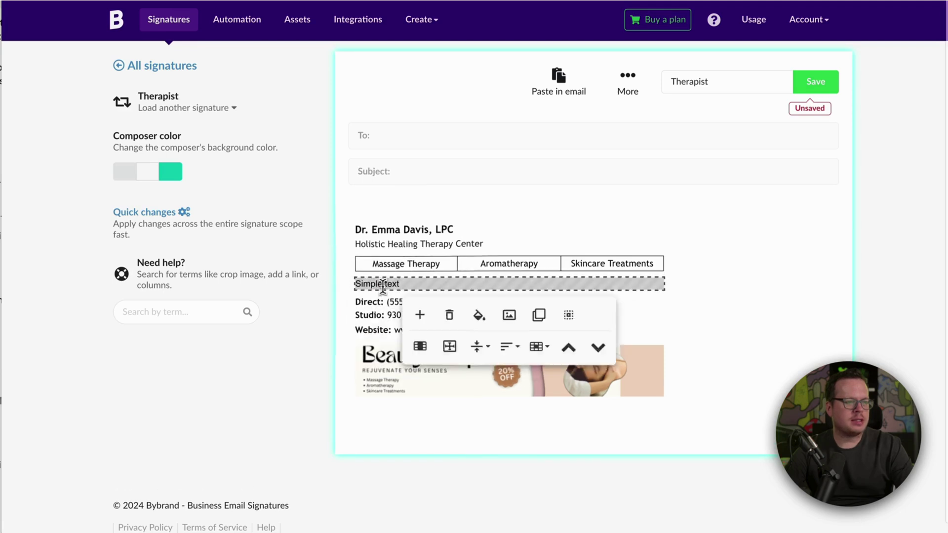
triple_click(382, 285)
key(BackSpace)
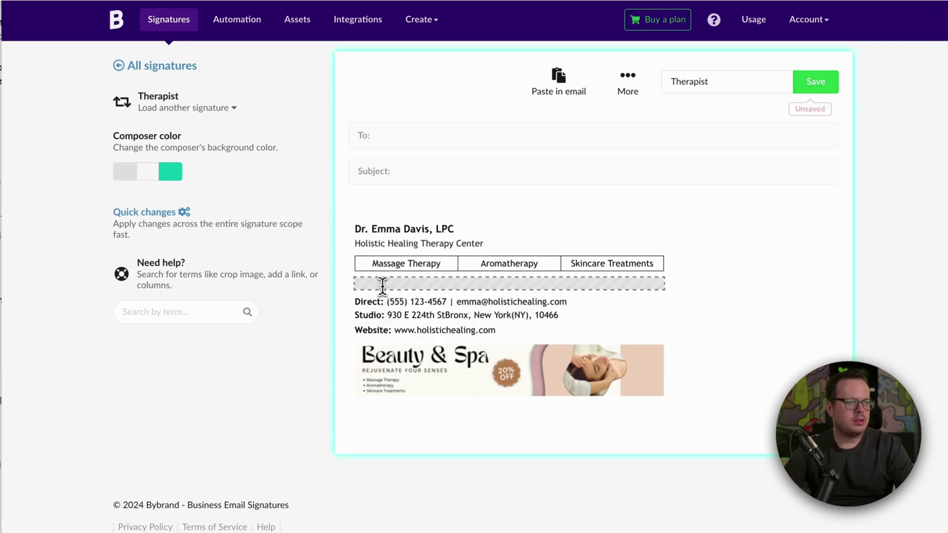
click(382, 286)
click(506, 318)
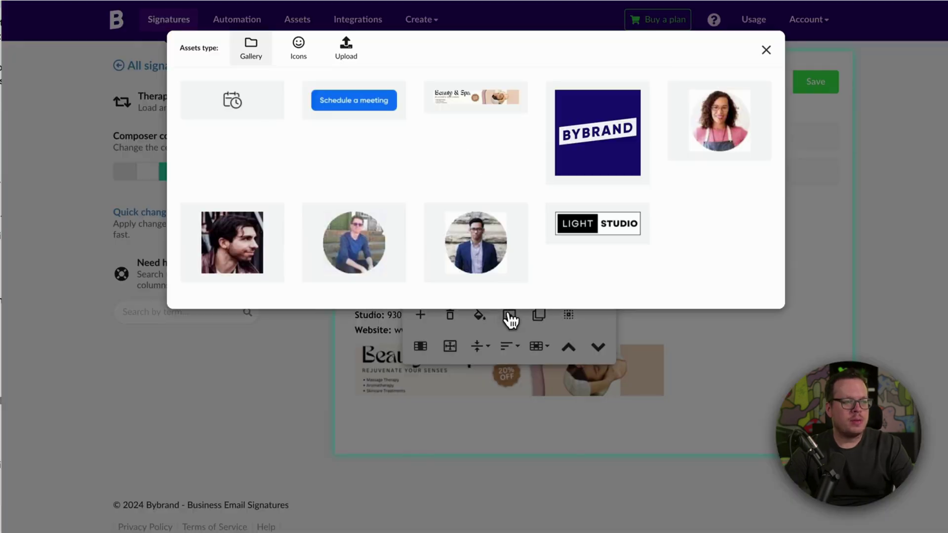
Insert the blue 'Schedule a meeting' button image and link it to the booking page URL.
click(356, 109)
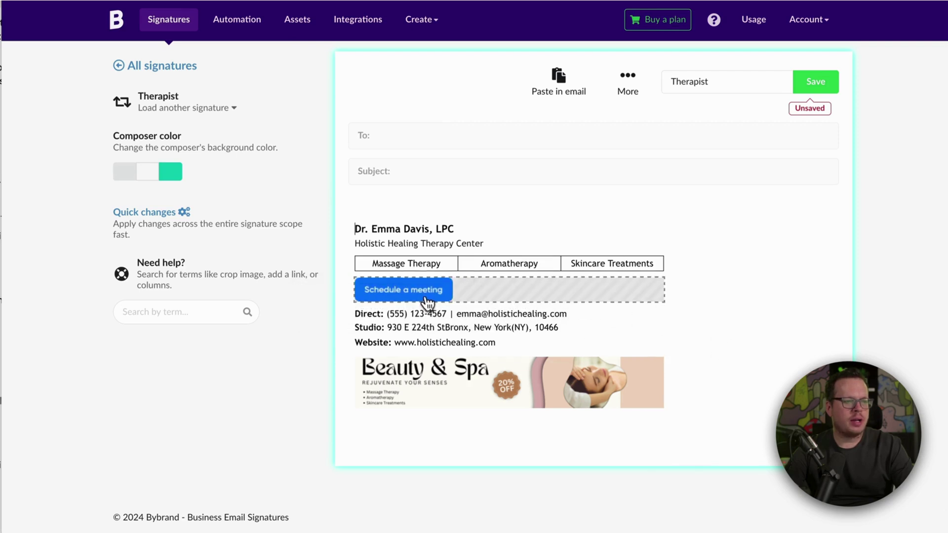
click(428, 306)
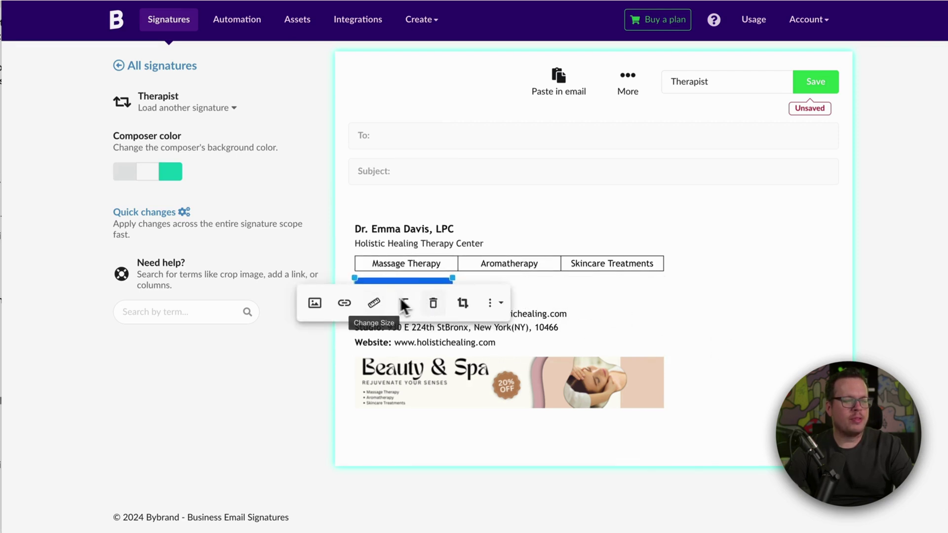
click(345, 305)
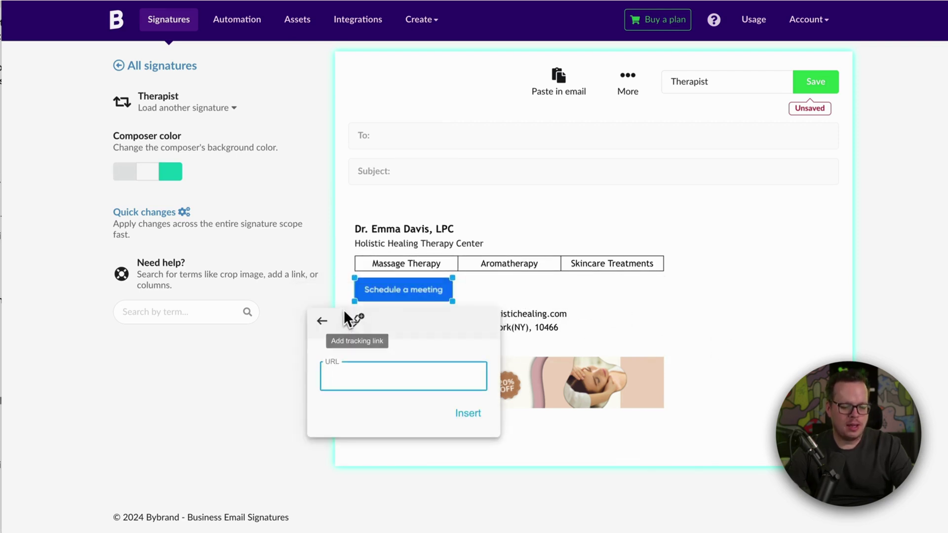
click(467, 414)
click(295, 418)
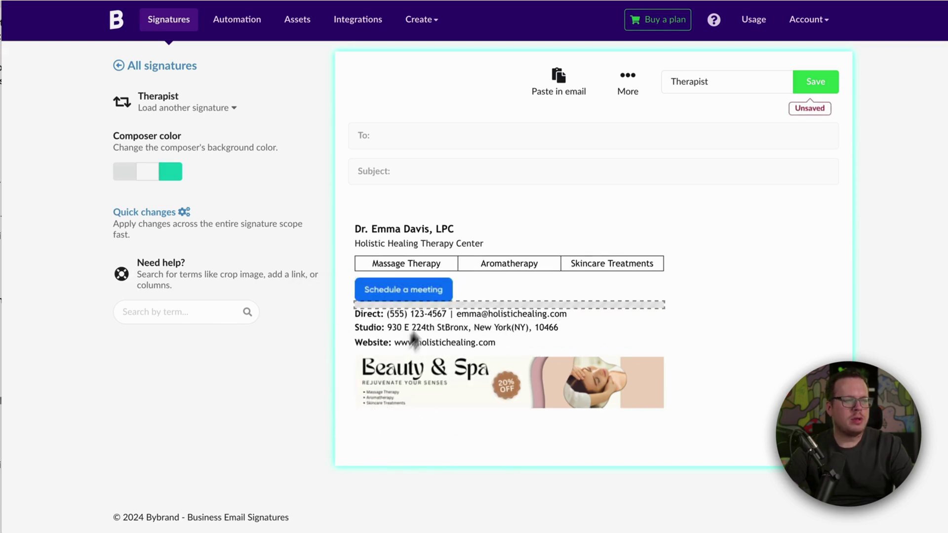
Save the signature and preview the Schedule a meeting button in a sample email.
click(818, 83)
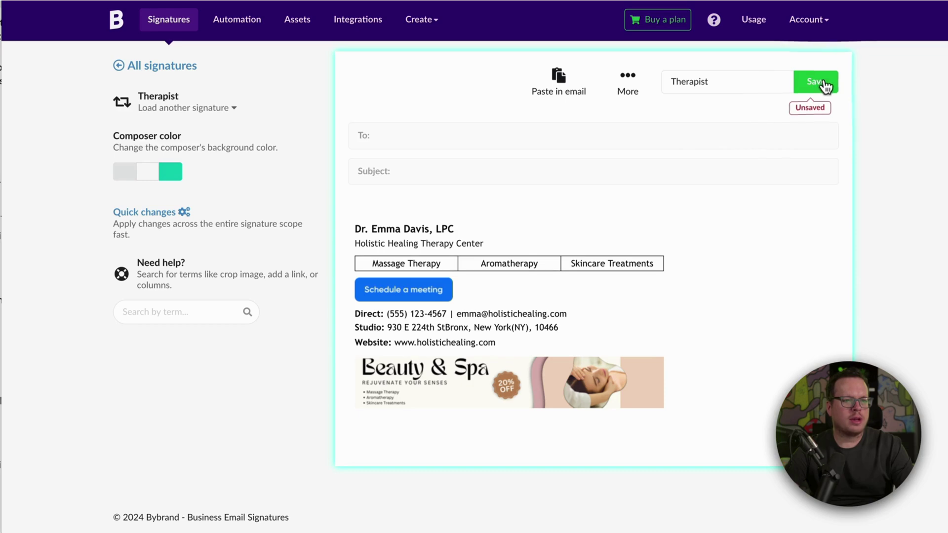
click(635, 99)
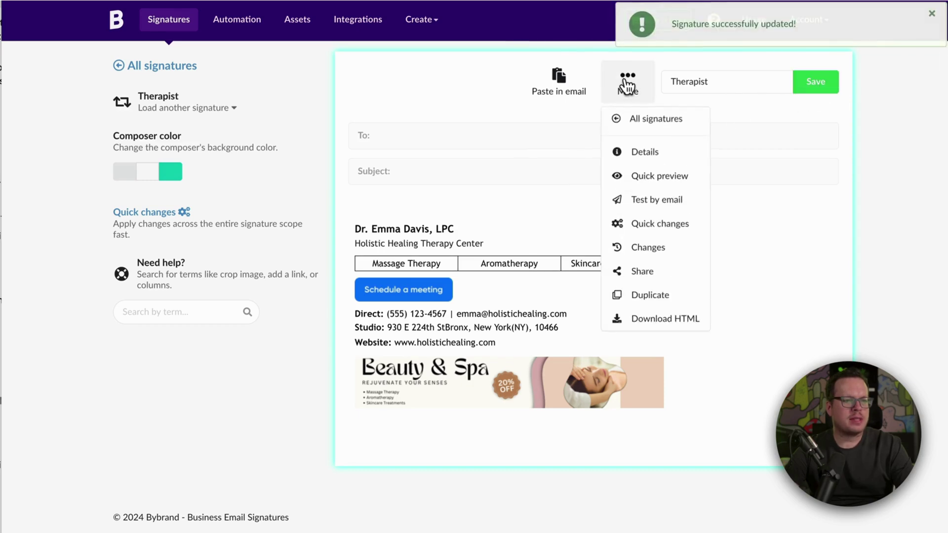
click(649, 179)
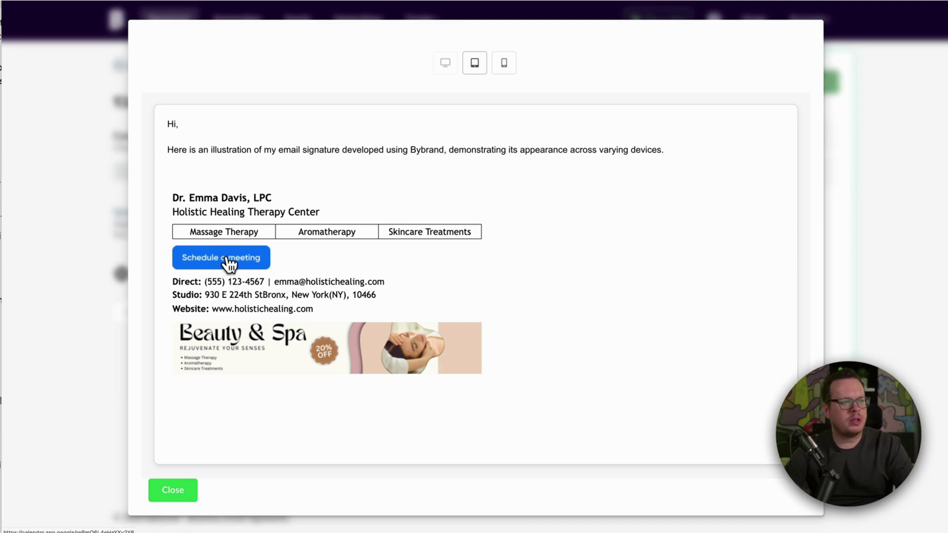
Close the Quick preview to return to the Therapist signature editor with its saved button.
click(178, 492)
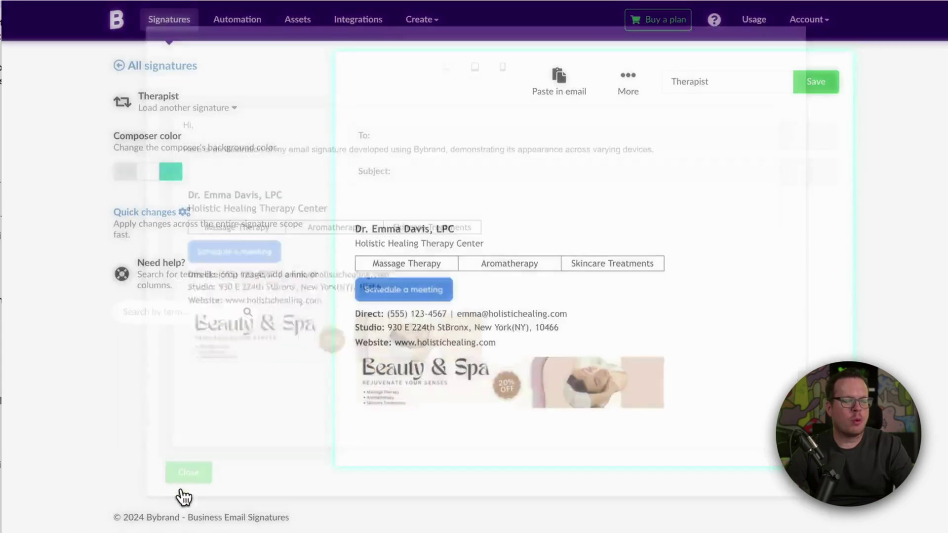